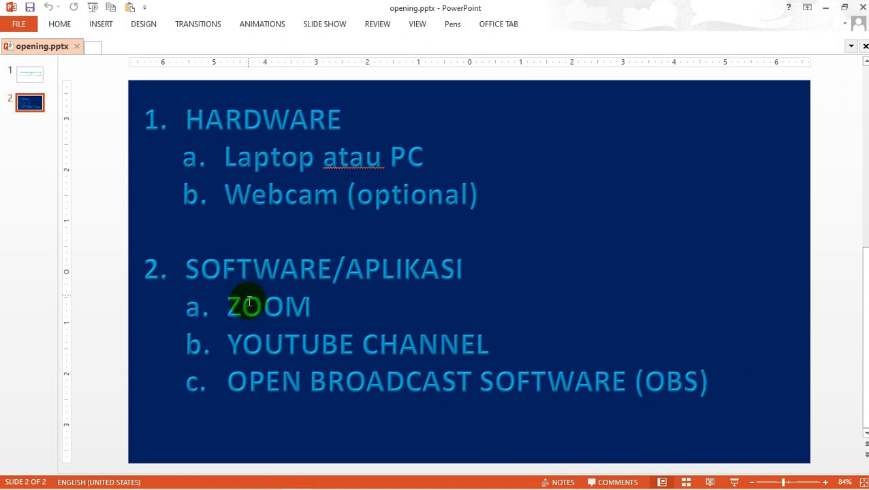
# - Start a new Zoom meeting with computer audio and minimise its windows so only the floating video remains
pyautogui.click(825, 10)
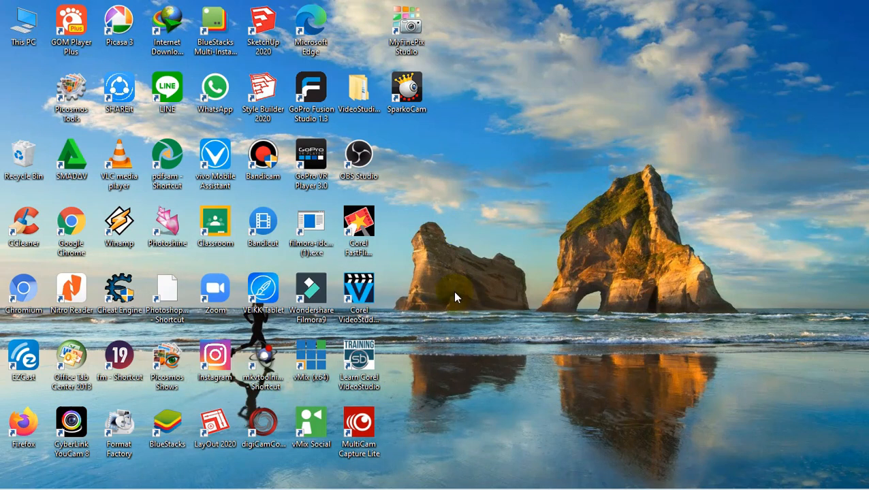
pyautogui.doubleClick(213, 292)
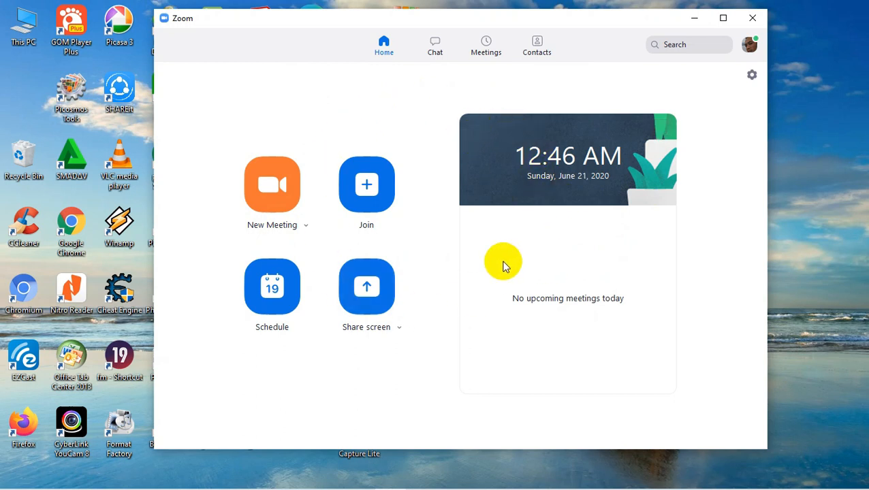
pyautogui.click(271, 196)
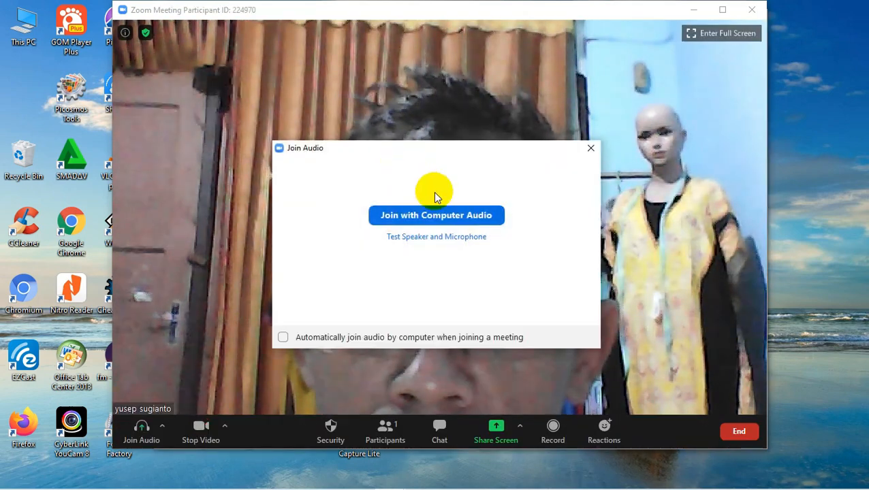
pyautogui.click(444, 215)
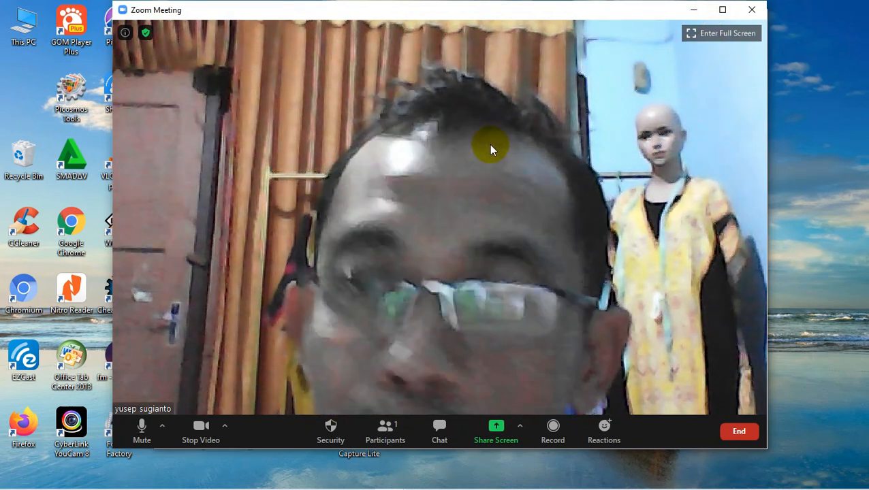
pyautogui.click(692, 15)
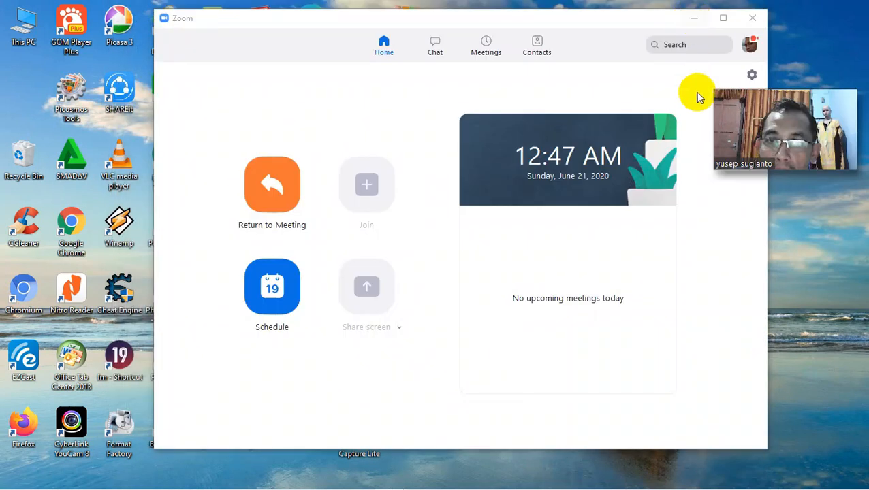
pyautogui.click(696, 15)
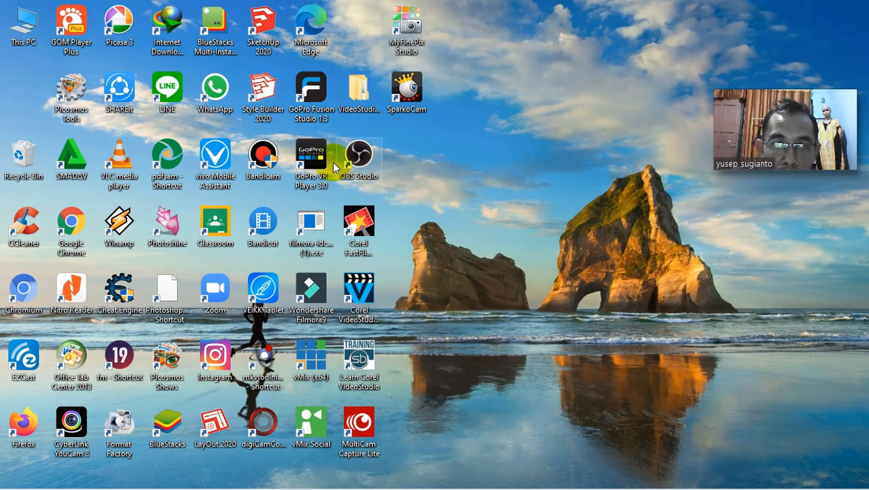
# - Switch to Chrome, search Google for "open broadcaster software" and view the OBS project website
pyautogui.click(329, 480)
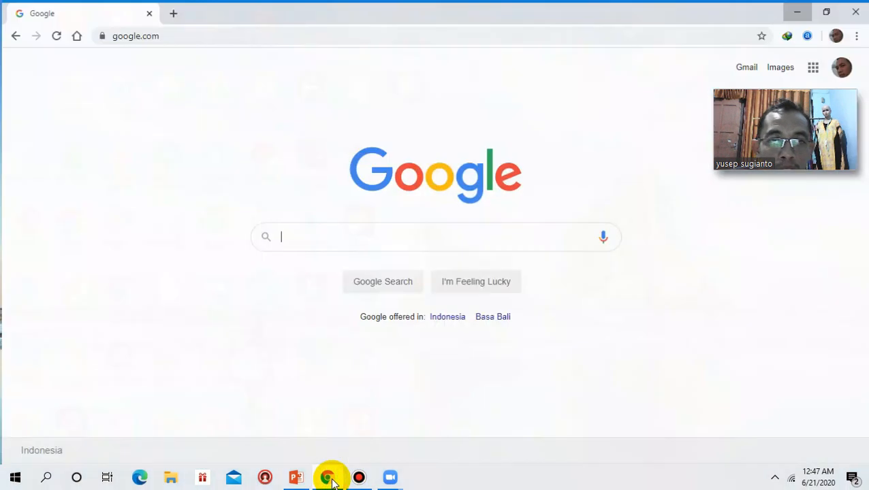
pyautogui.click(334, 242)
pyautogui.write('ope')
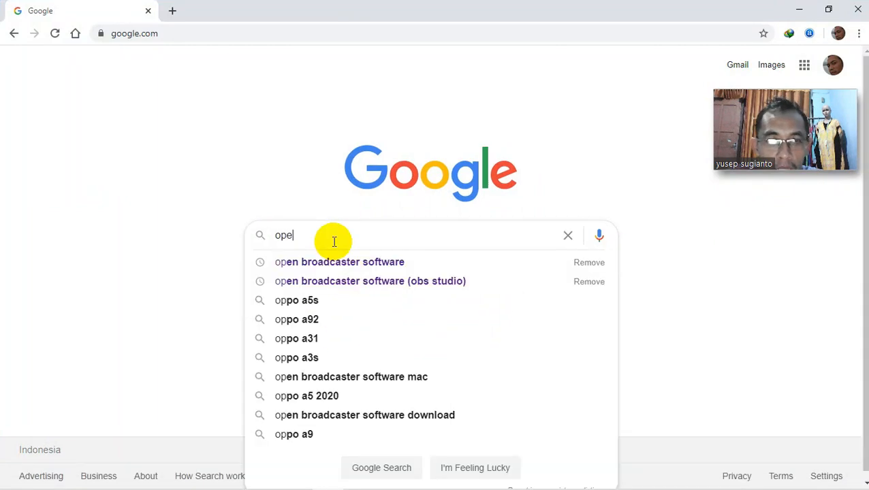
pyautogui.click(338, 264)
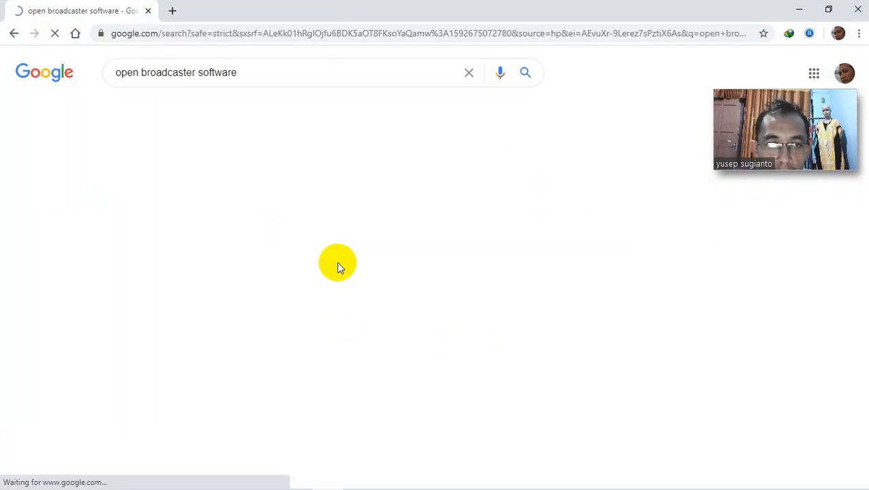
pyautogui.click(221, 177)
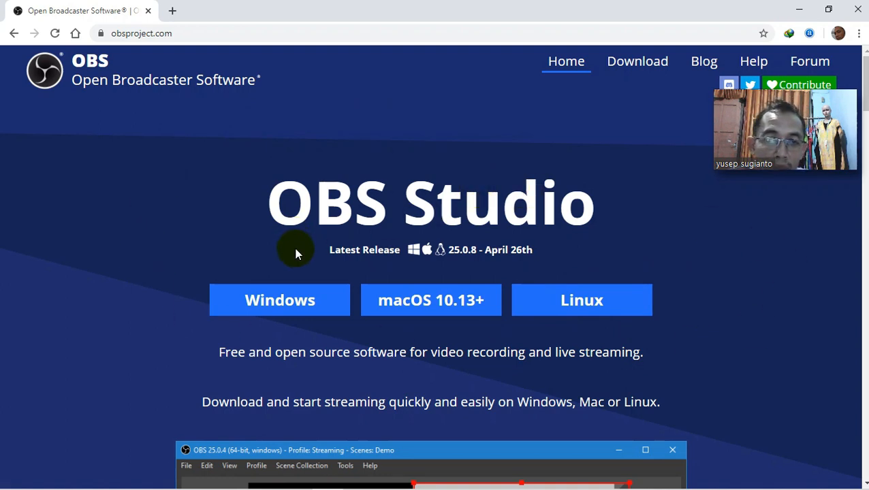
pyautogui.click(799, 12)
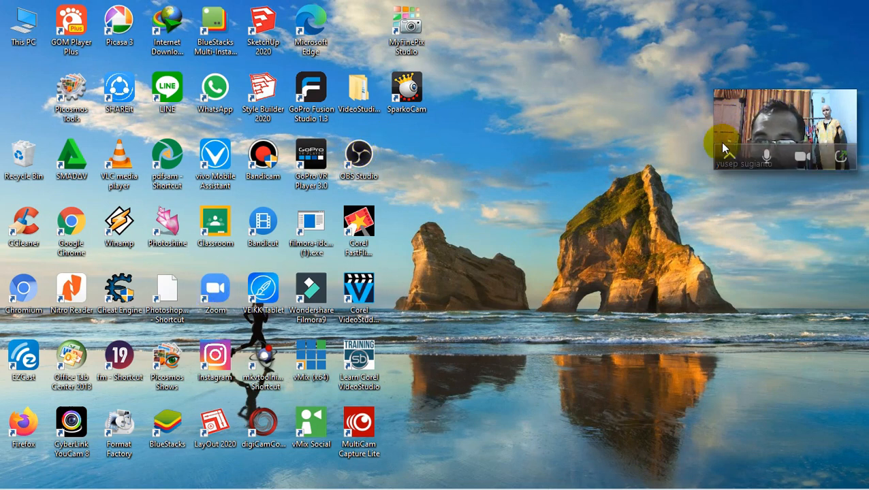
# - Launch OBS Studio and rename the existing scene as Bahasa Inggris
pyautogui.doubleClick(356, 151)
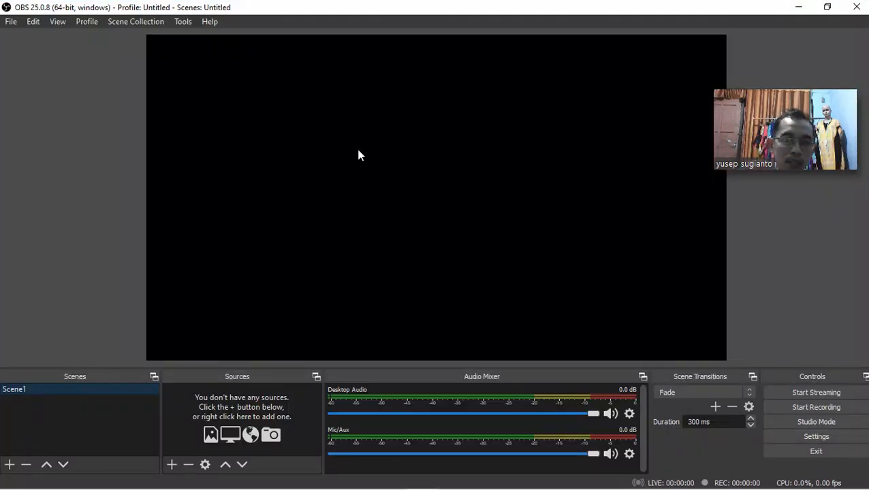
pyautogui.rightClick(63, 390)
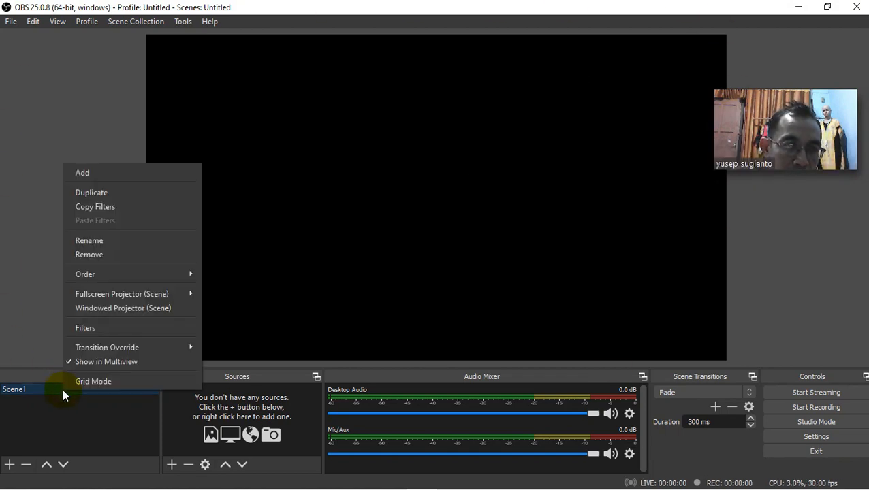
pyautogui.click(100, 245)
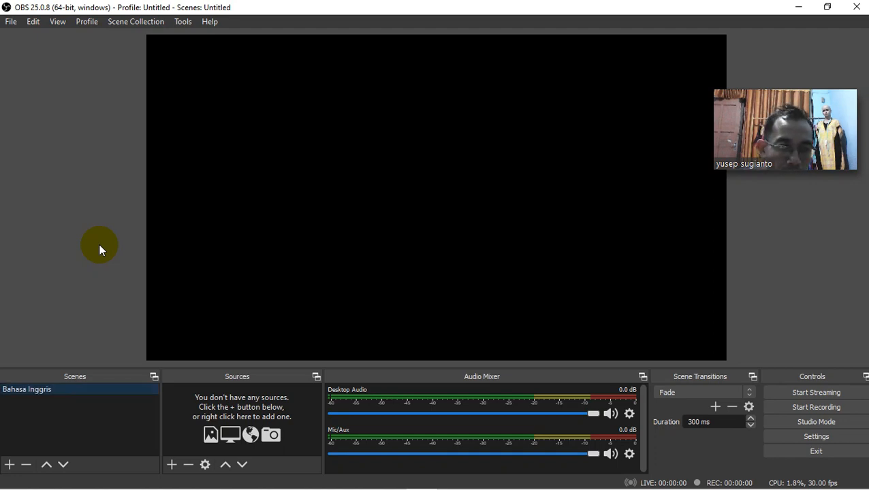
# - Add a new Window Capture source named Bahasa Inggris1 to the Bahasa Inggris scene
pyautogui.rightClick(250, 402)
pyautogui.moveTo(282, 315)
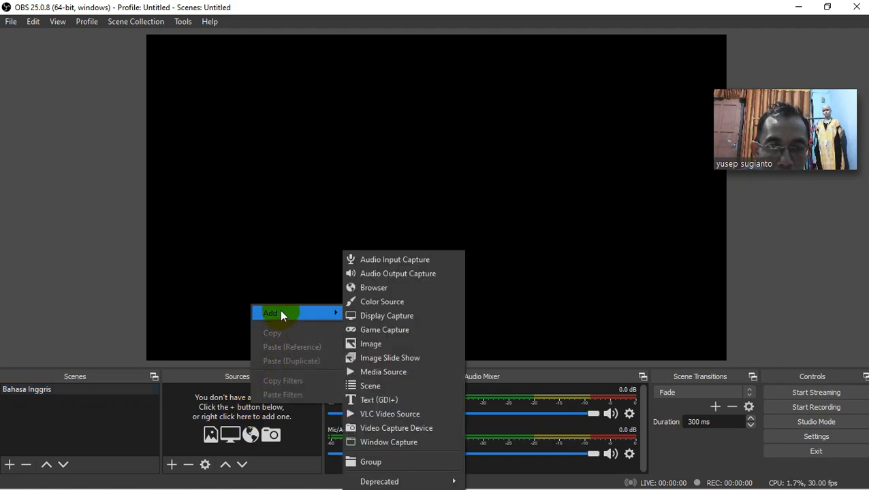
pyautogui.click(392, 442)
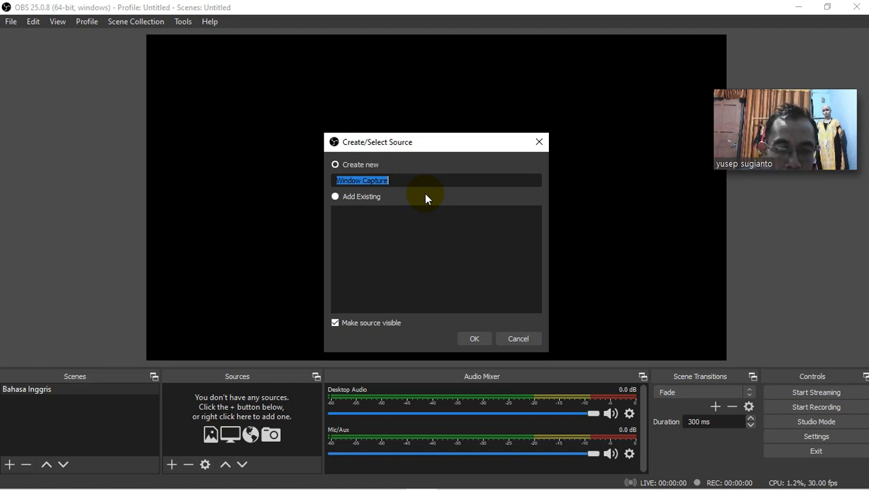
pyautogui.write('Bahasa Ing')
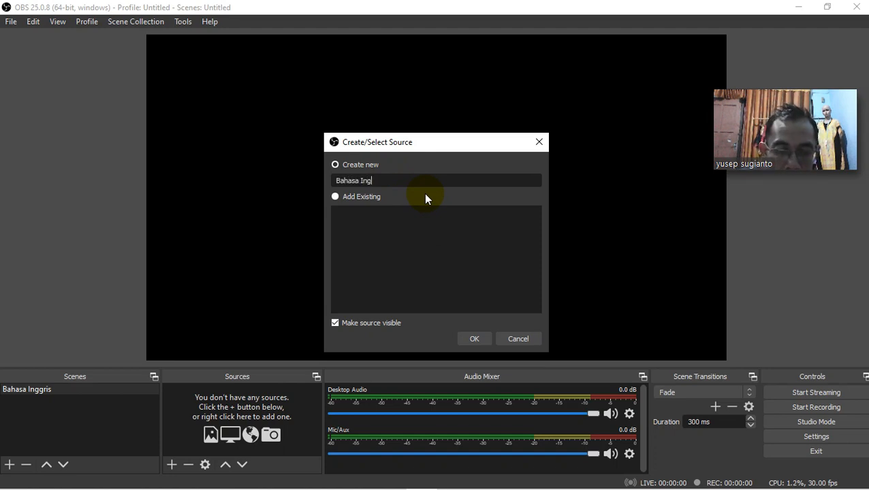
pyautogui.write('gris')
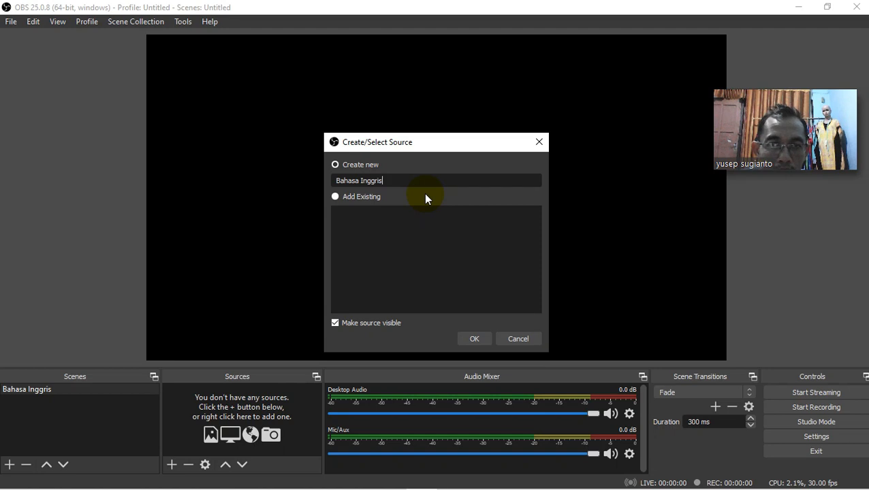
pyautogui.write('1')
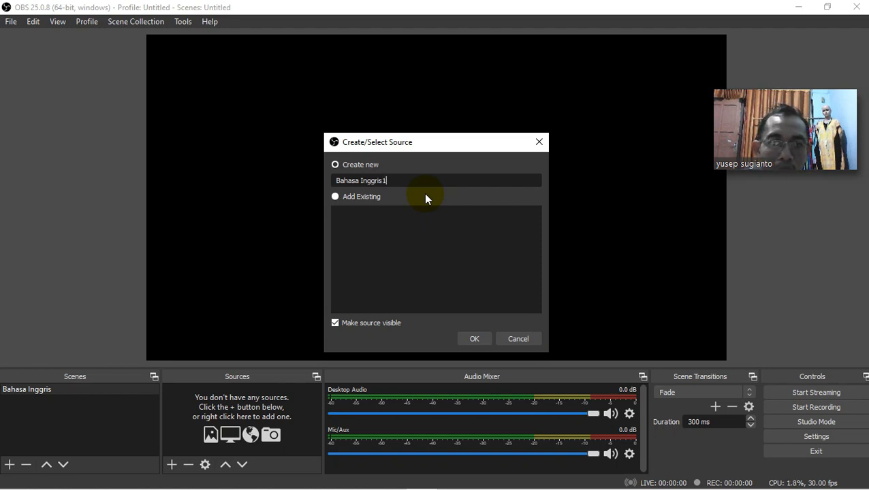
pyautogui.press('BackSpace')
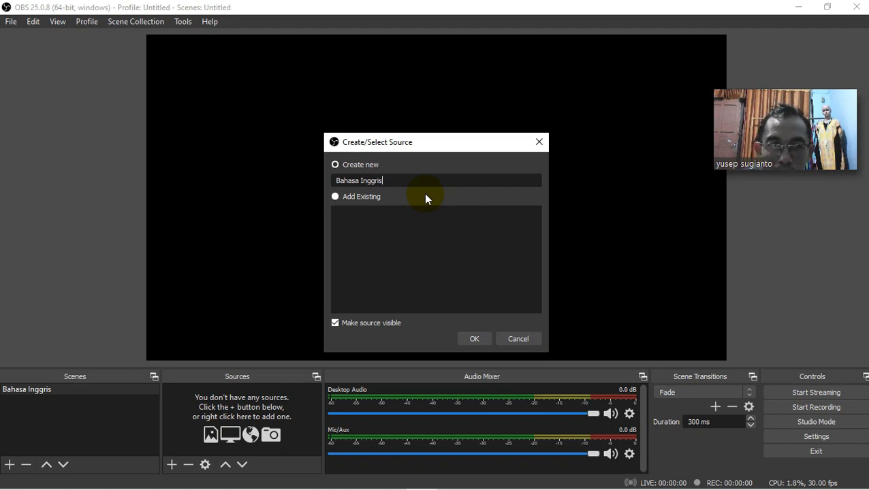
pyautogui.click(475, 339)
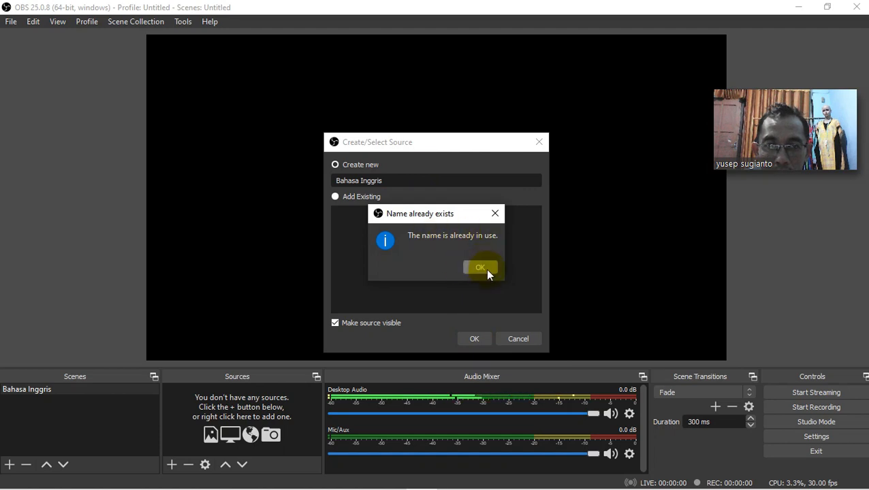
pyautogui.click(480, 268)
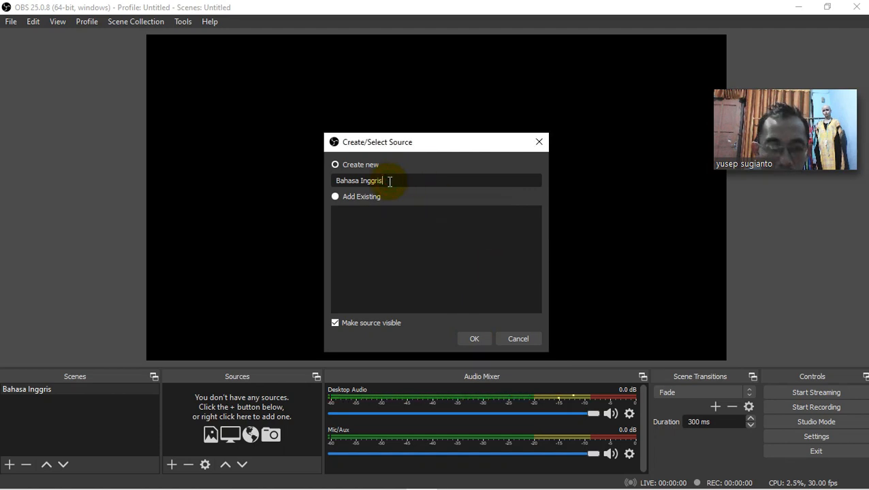
pyautogui.click(472, 339)
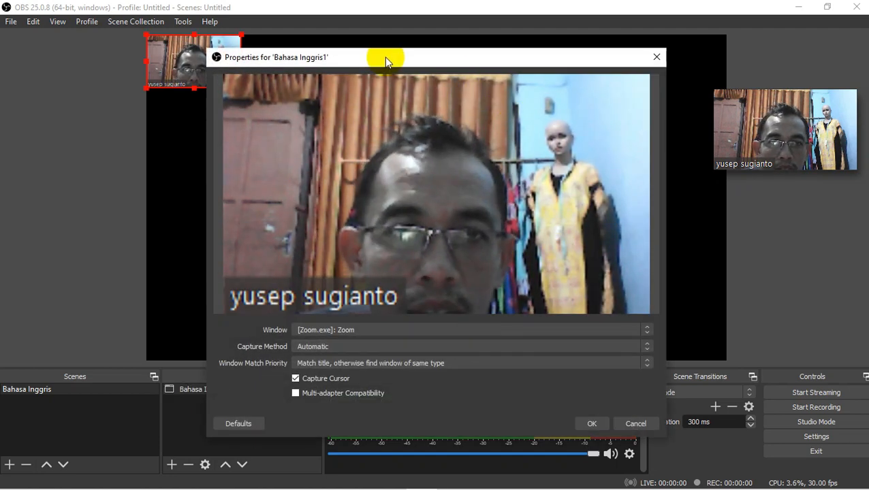
# - Set the source to capture the [Zoom.exe]: Zoom window and enlarge it to nearly fill the canvas
pyautogui.moveTo(386, 58); pyautogui.dragTo(459, 57)
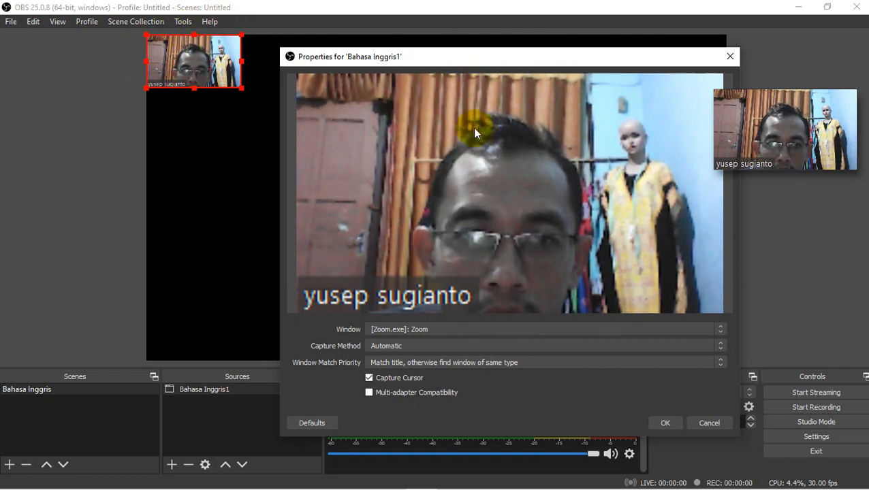
pyautogui.click(409, 330)
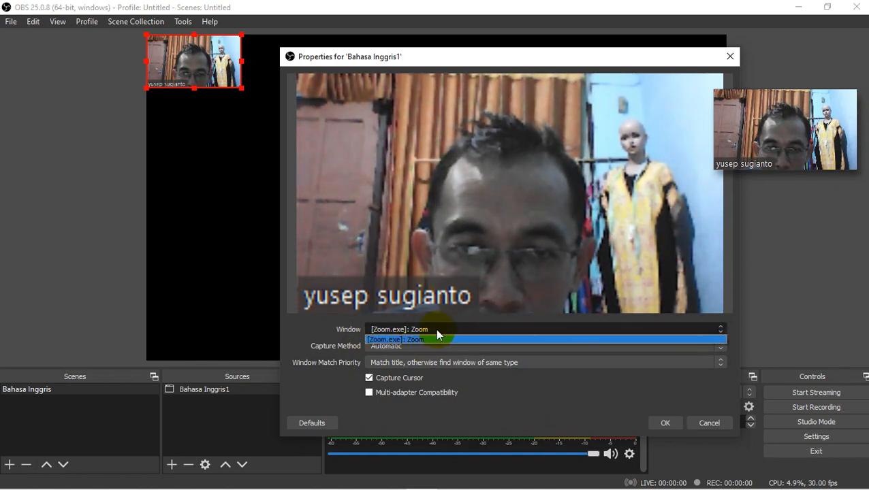
pyautogui.click(422, 333)
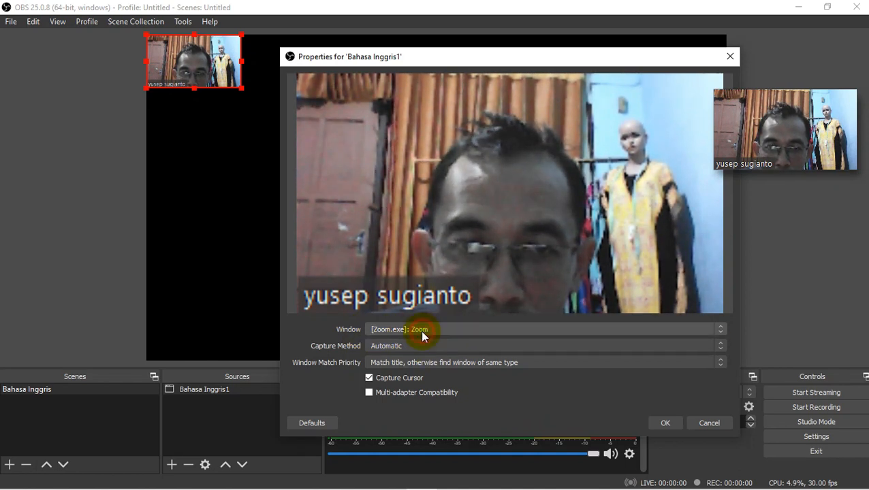
pyautogui.click(665, 422)
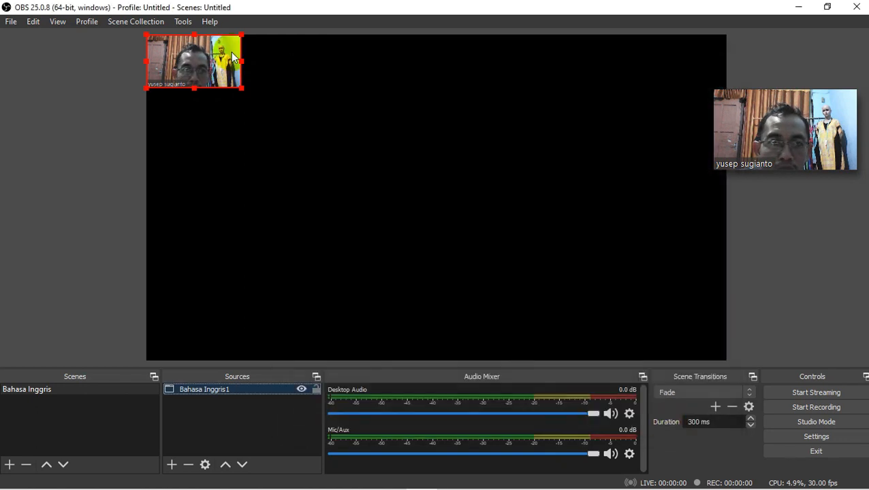
pyautogui.moveTo(241, 89); pyautogui.dragTo(703, 288)
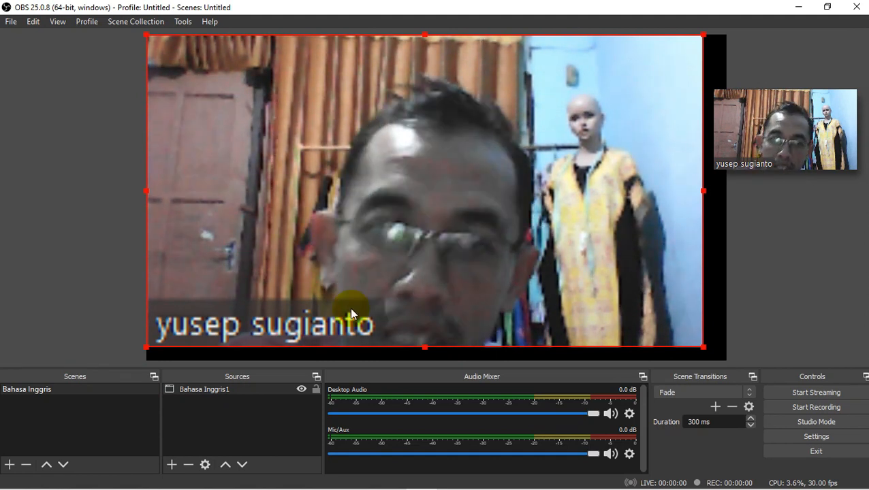
# - Switch back to Chrome and go to youtube.com
pyautogui.click(800, 7)
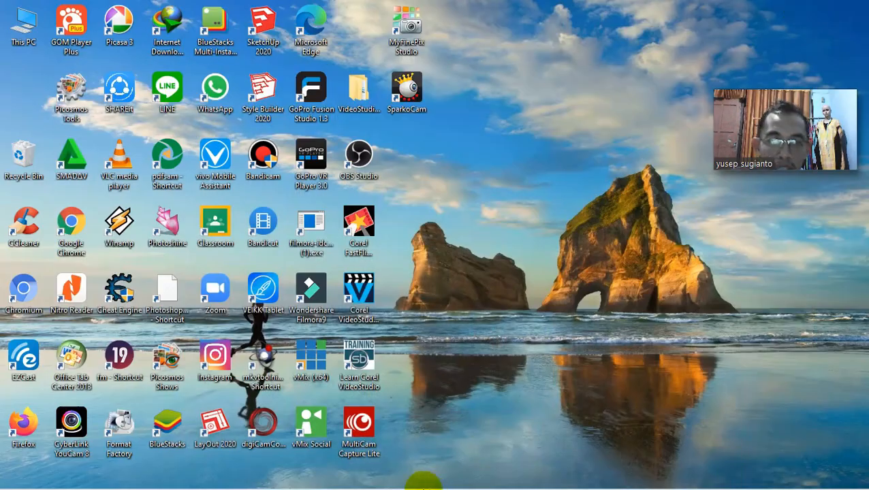
pyautogui.moveTo(389, 479)
pyautogui.click(329, 478)
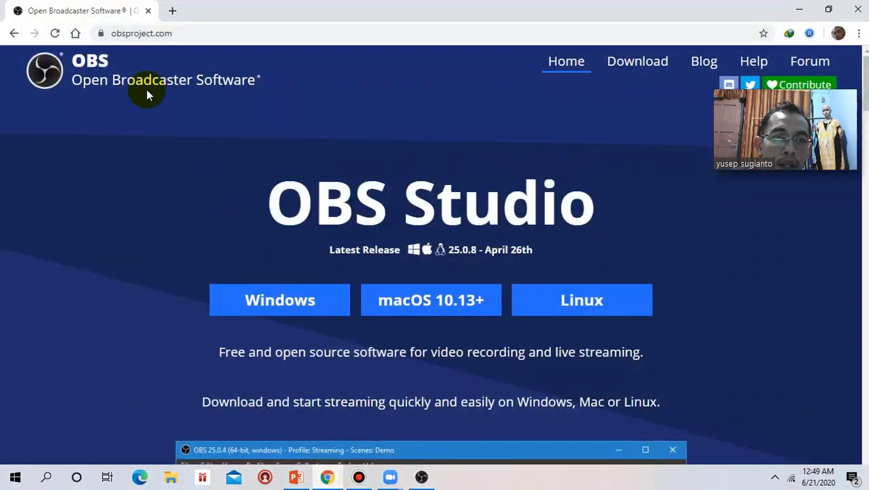
pyautogui.click(190, 32)
pyautogui.write('youtube')
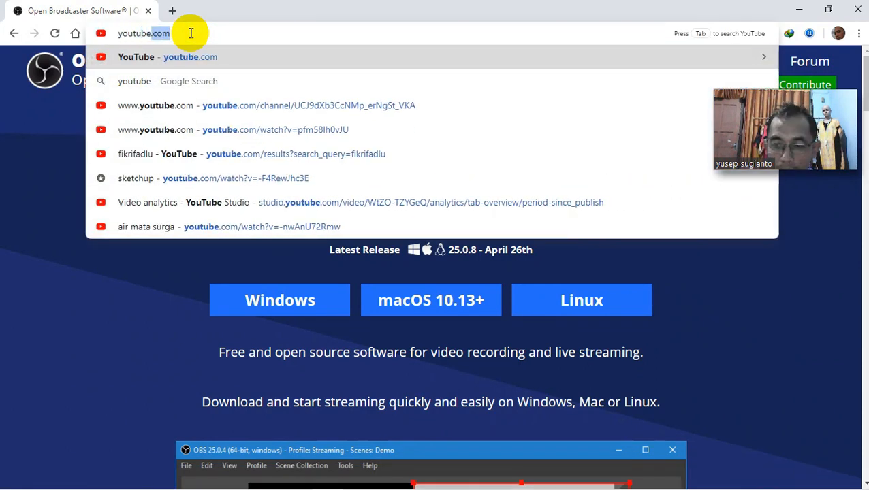
pyautogui.press('Return')
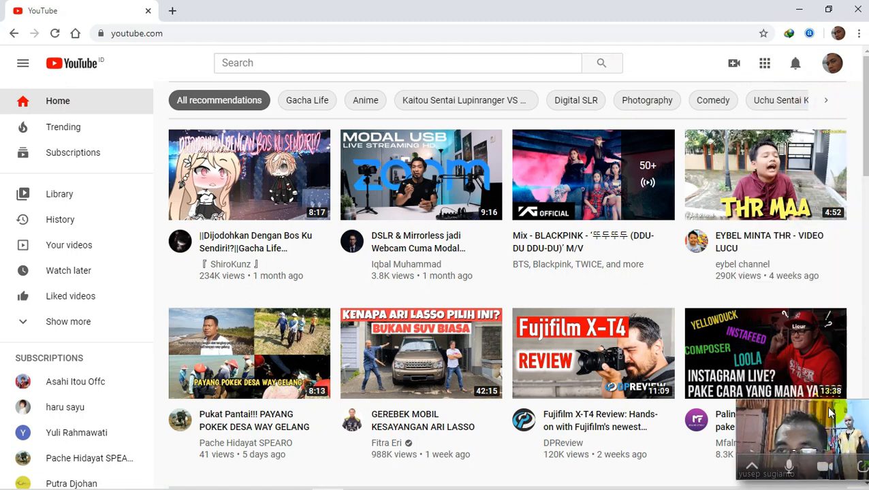
# - Go to your own YouTube channel and start creating a new live stream
pyautogui.click(832, 63)
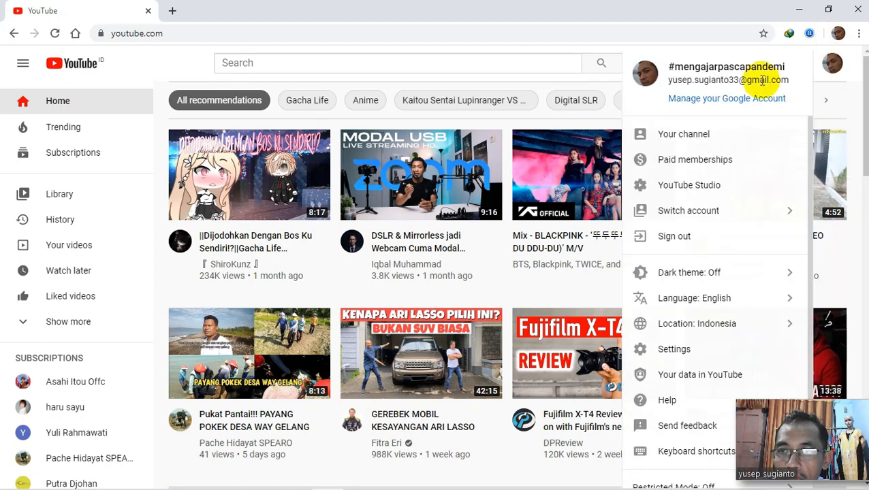
pyautogui.click(703, 135)
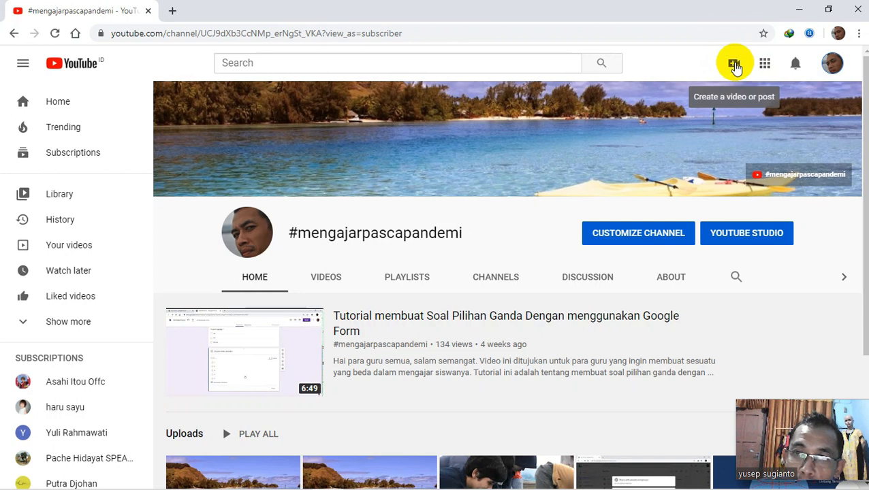
pyautogui.click(734, 65)
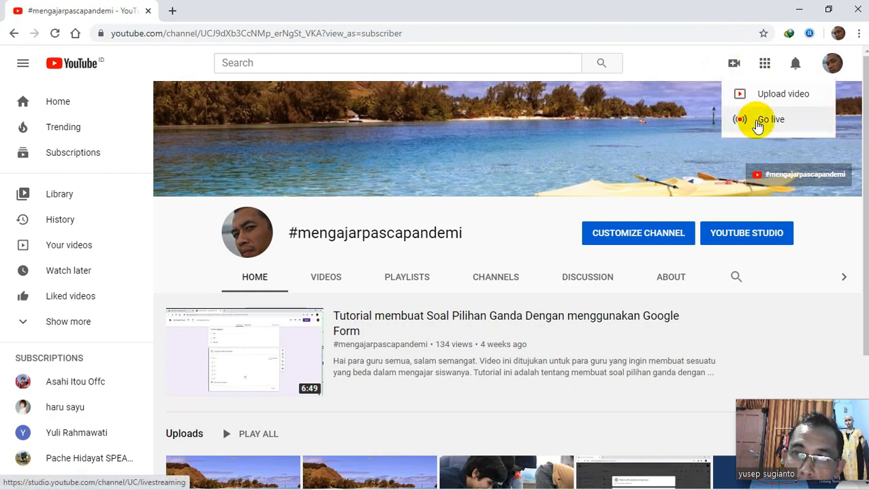
pyautogui.click(757, 124)
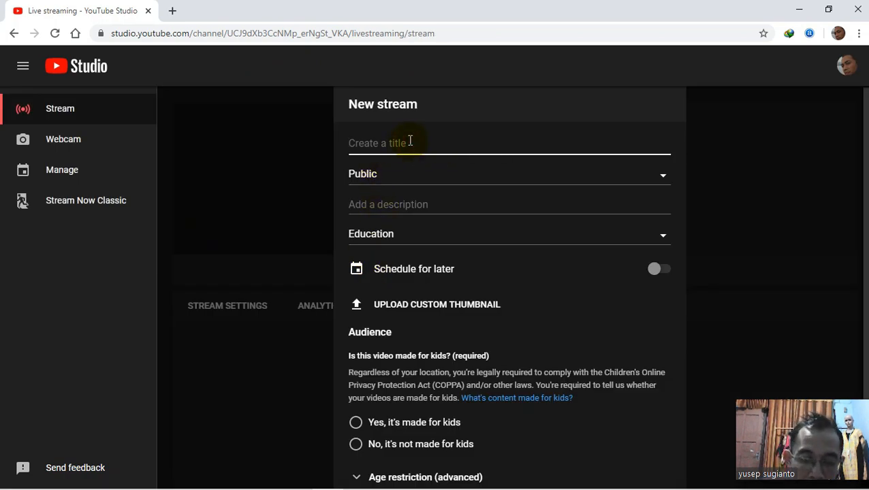
# - Create a stream titled Bahasa Inggris with Public visibility, marked as not made for kids
pyautogui.write('Bahasa Inggris')
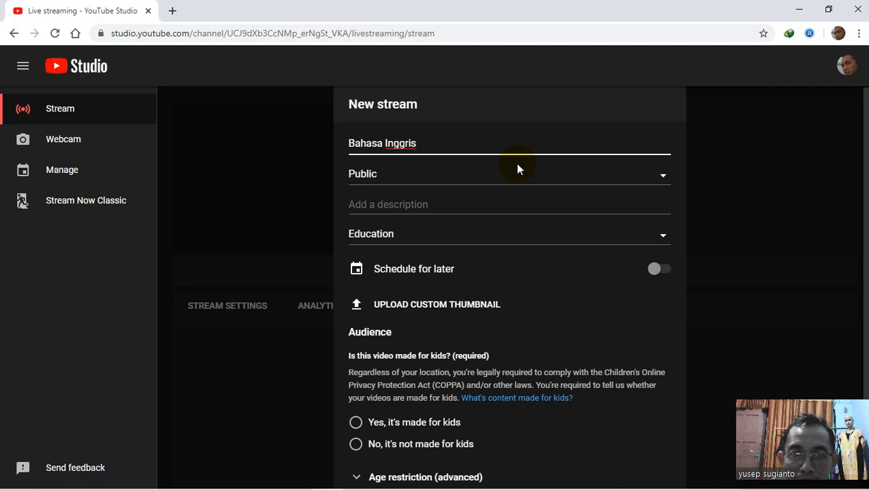
pyautogui.click(438, 183)
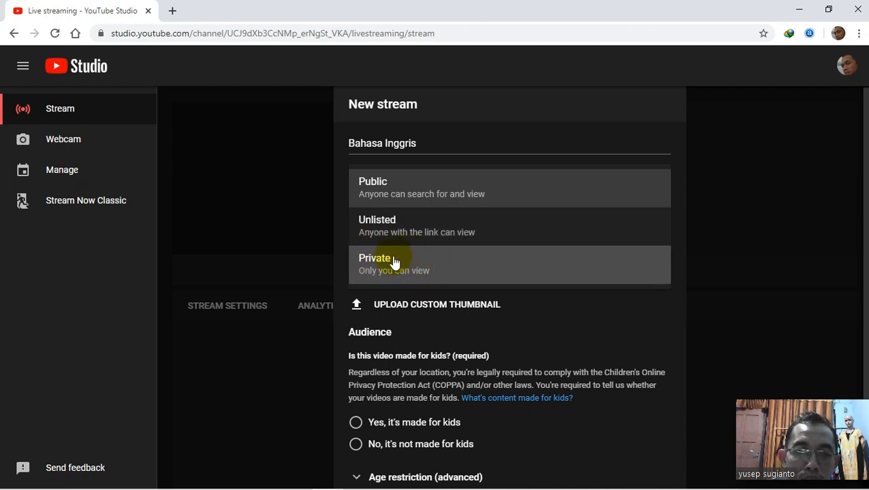
pyautogui.click(419, 187)
pyautogui.scroll(-2, 535, 233)
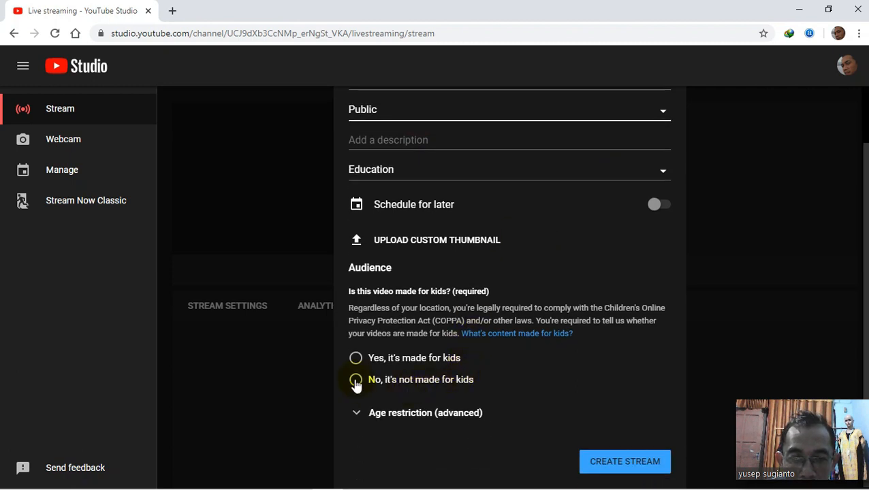
pyautogui.click(356, 380)
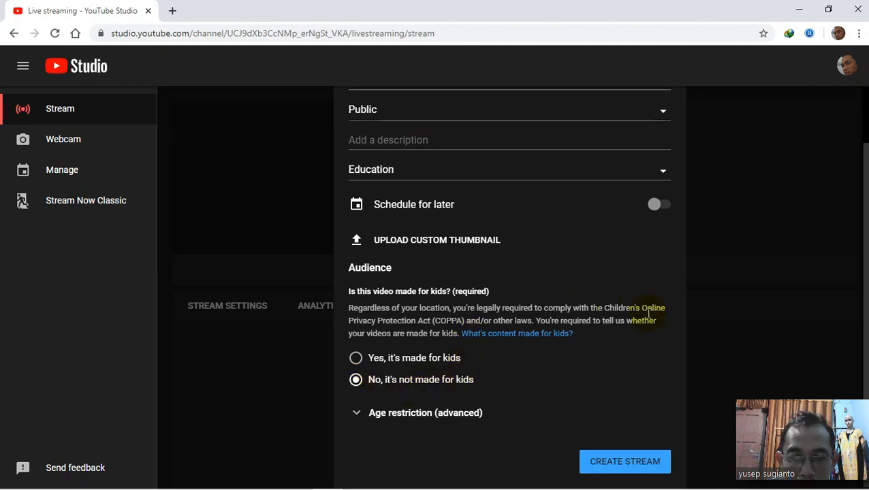
pyautogui.click(622, 463)
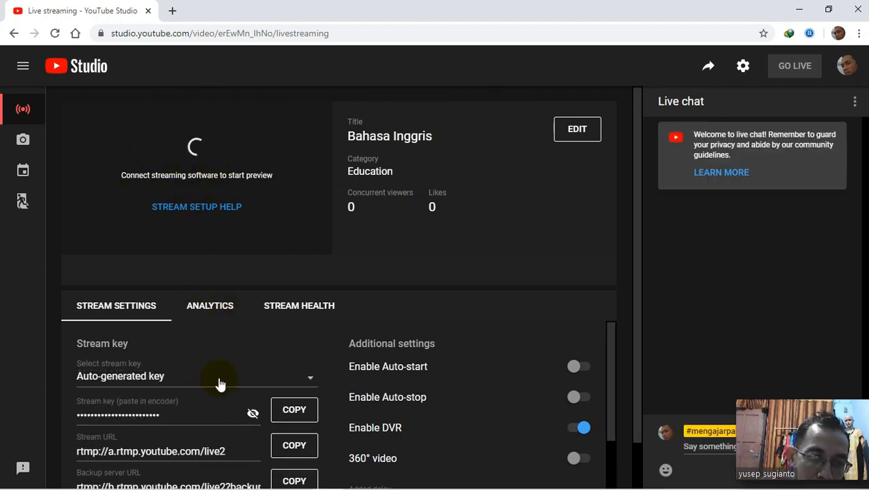
# - Reveal the auto-generated stream key, copy it to the clipboard and hide it again
pyautogui.click(253, 416)
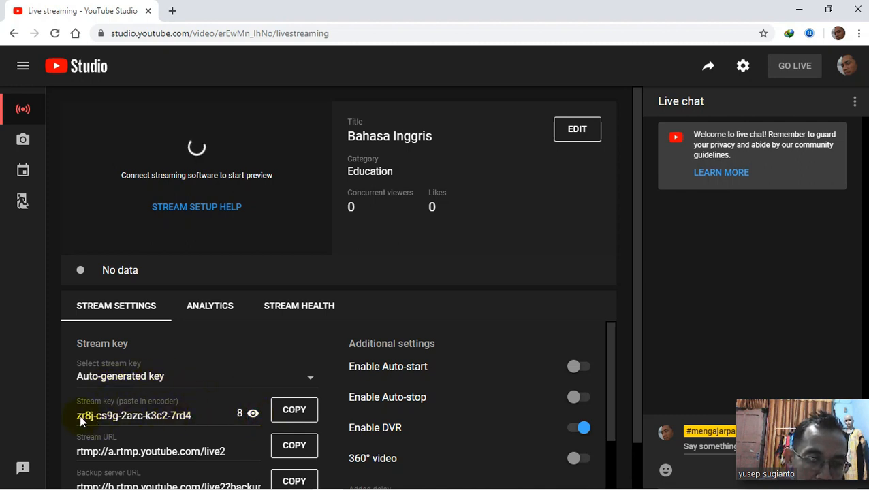
pyautogui.click(298, 415)
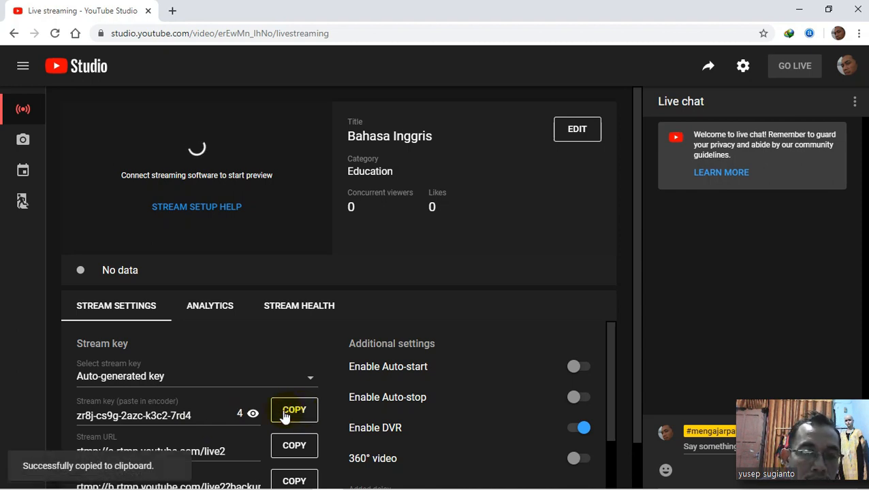
pyautogui.click(257, 417)
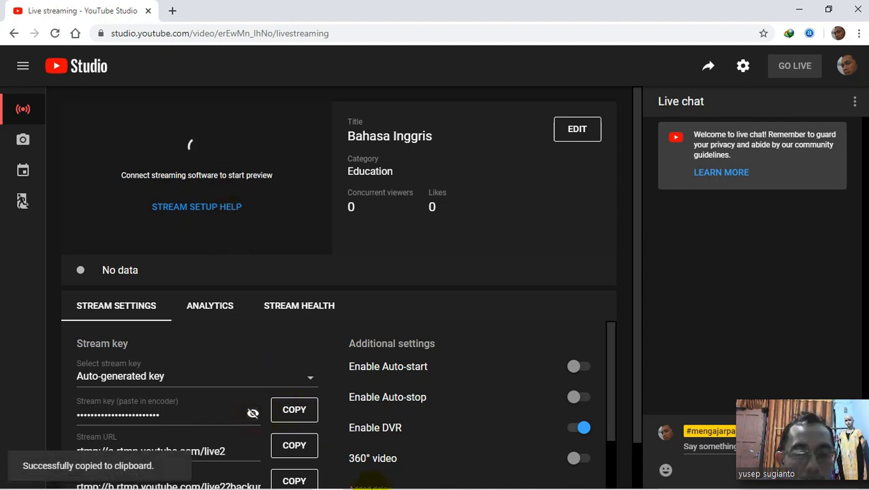
# - Switch to OBS Studio, move the floating Zoom video clear of the controls and open the Stream settings
pyautogui.moveTo(368, 488)
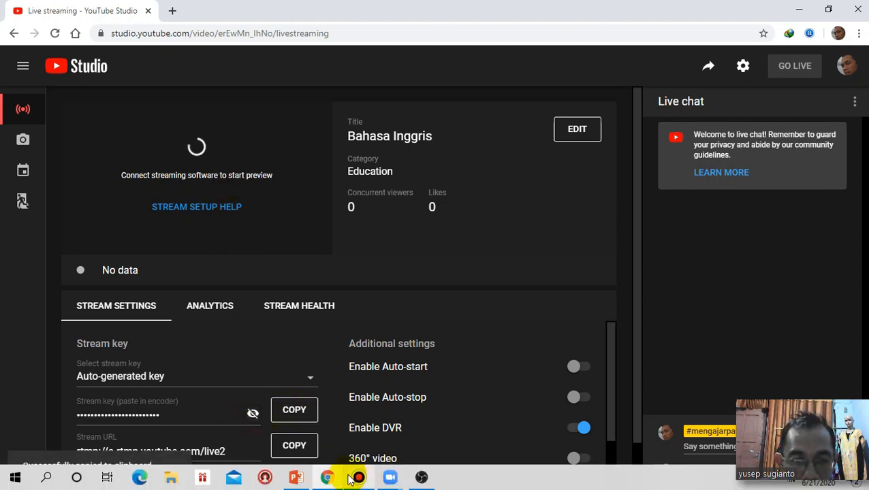
pyautogui.click(422, 478)
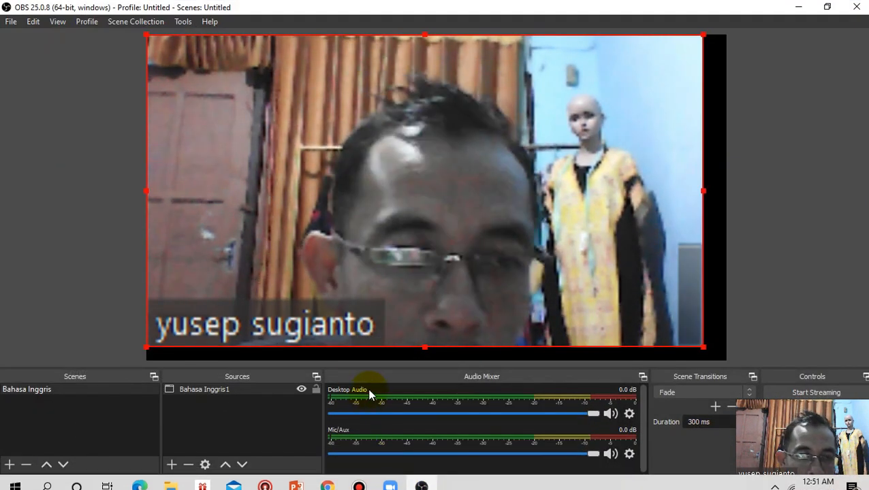
pyautogui.moveTo(805, 446); pyautogui.dragTo(845, 117)
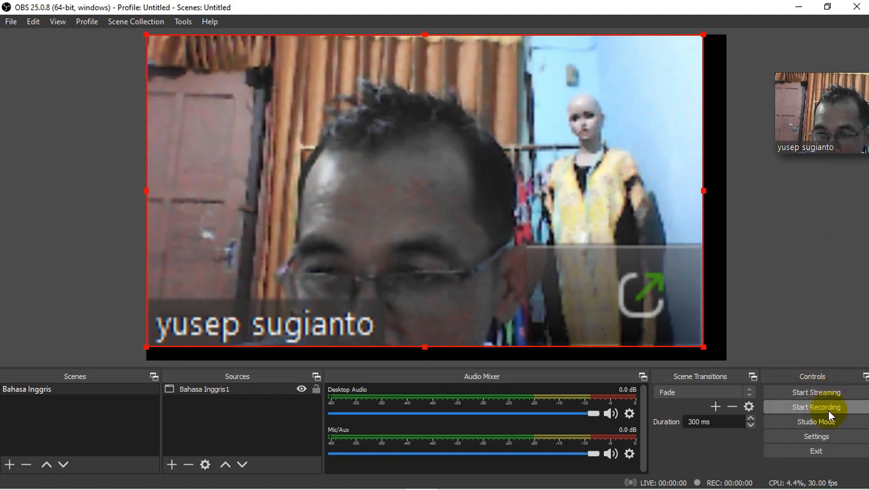
pyautogui.click(823, 439)
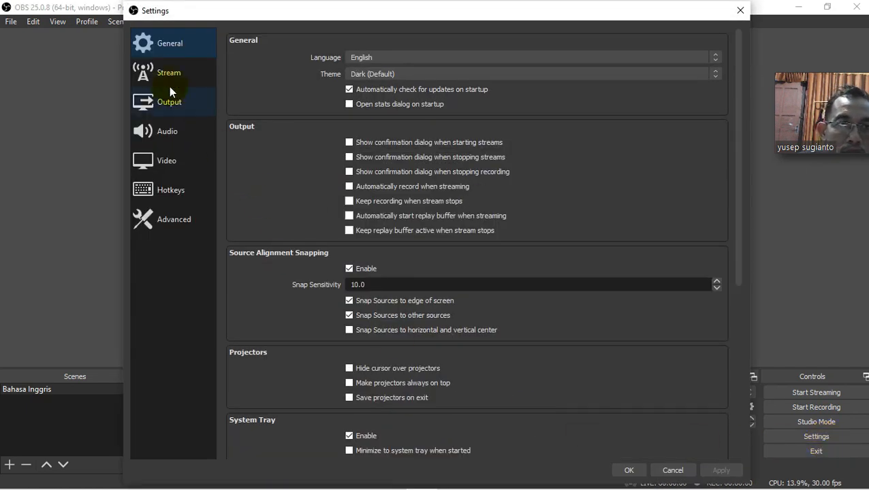
pyautogui.click(156, 74)
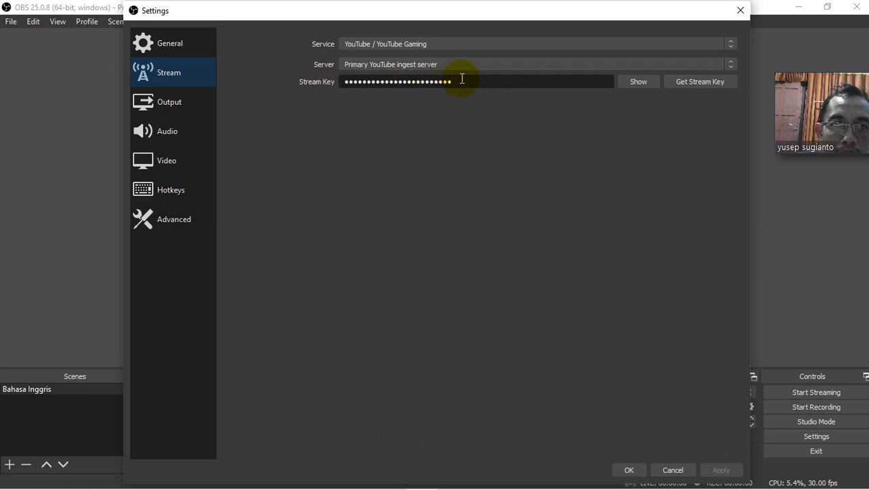
# - Replace the existing stream key with the copied one, check it unmasked, hide it again and save the settings
pyautogui.moveTo(470, 80); pyautogui.dragTo(350, 81)
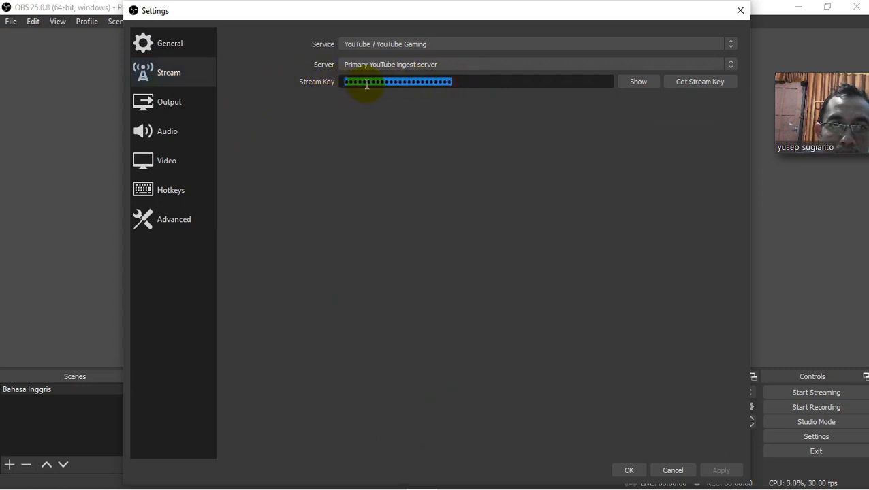
pyautogui.rightClick(367, 83)
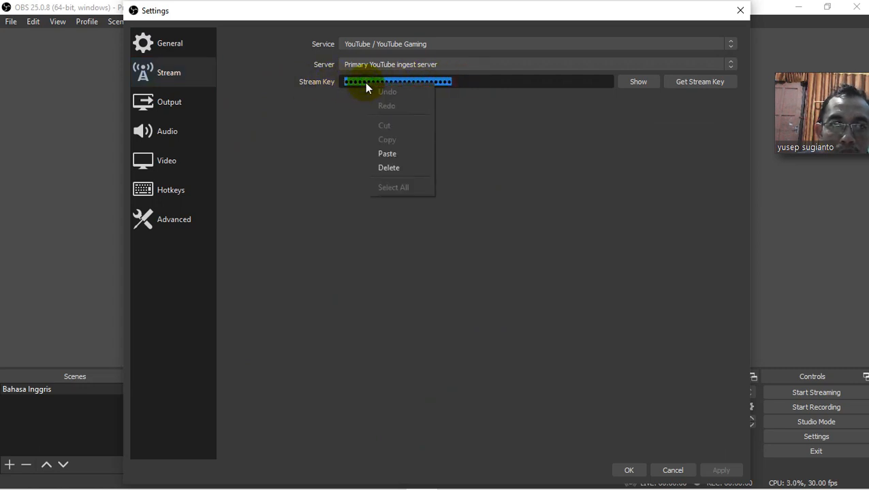
pyautogui.click(388, 155)
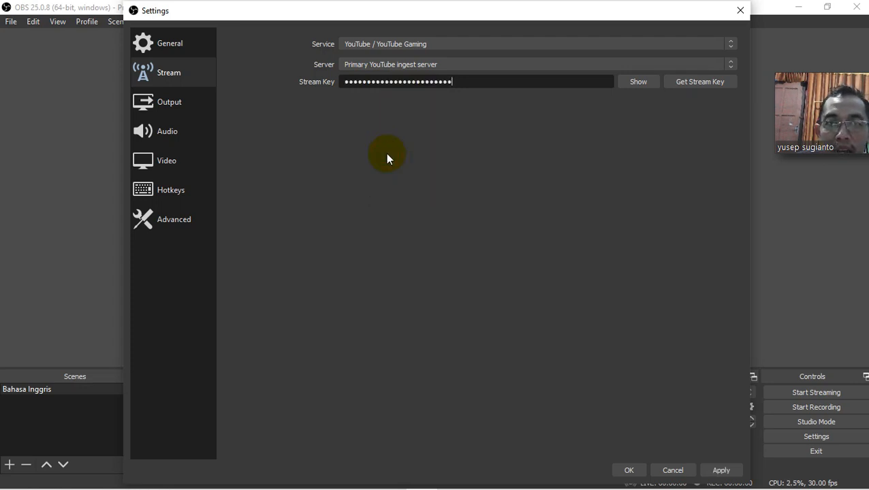
pyautogui.click(638, 88)
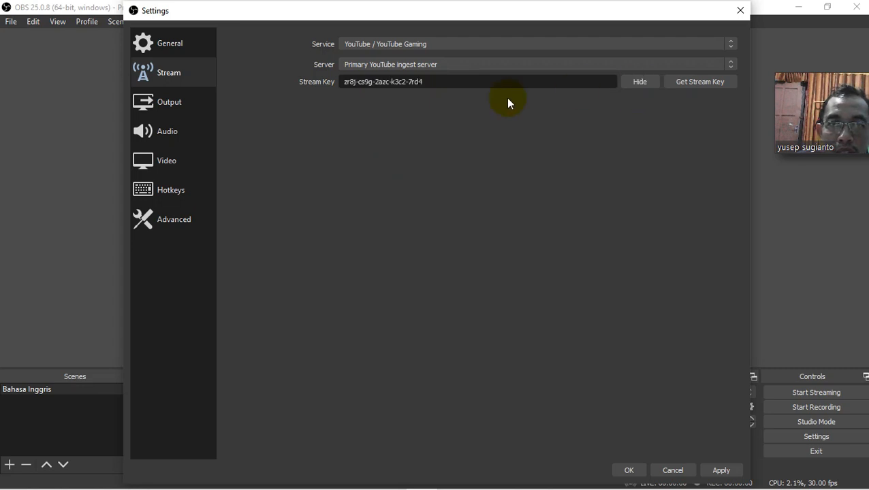
pyautogui.click(639, 86)
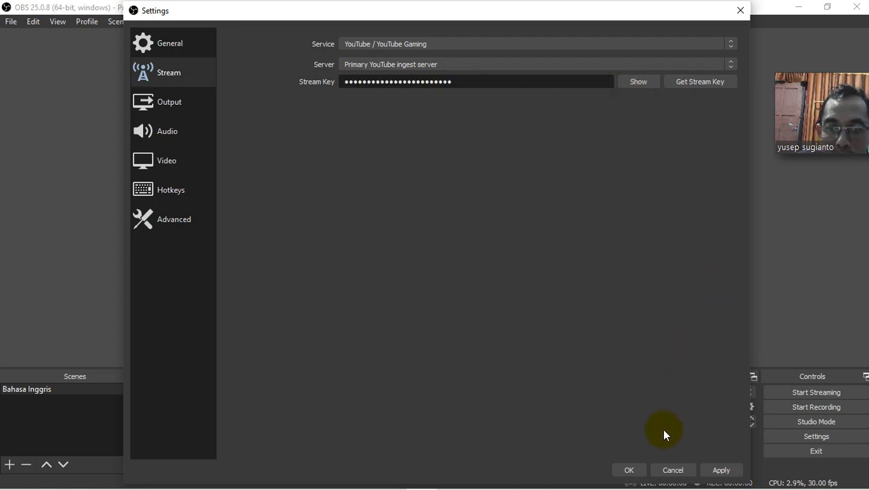
pyautogui.click(632, 472)
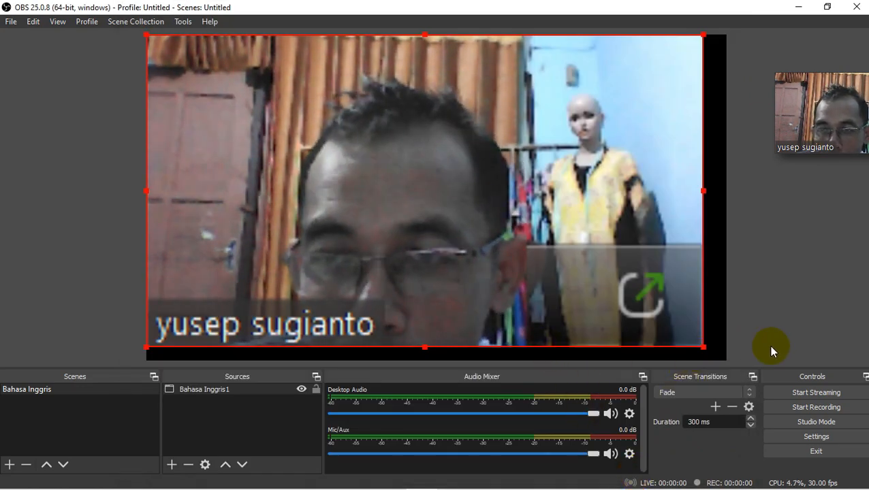
# - Start streaming from OBS Studio and switch back to the YouTube Studio page in Chrome
pyautogui.click(810, 396)
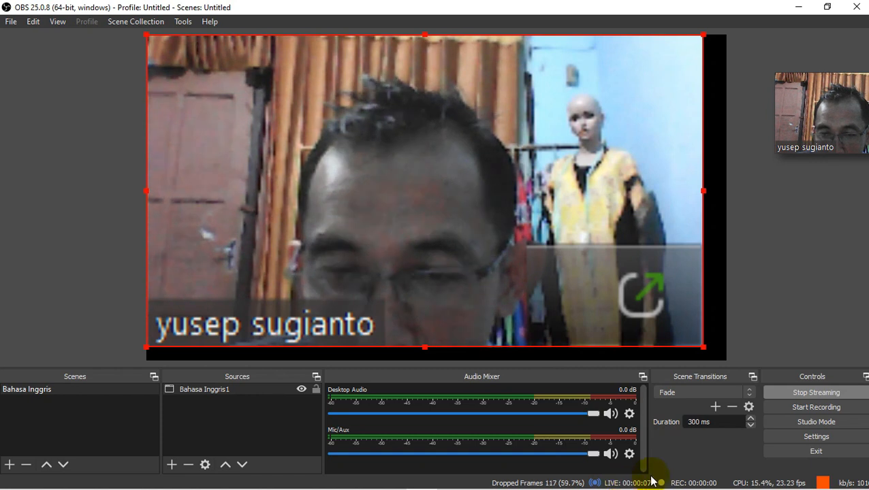
pyautogui.moveTo(469, 487)
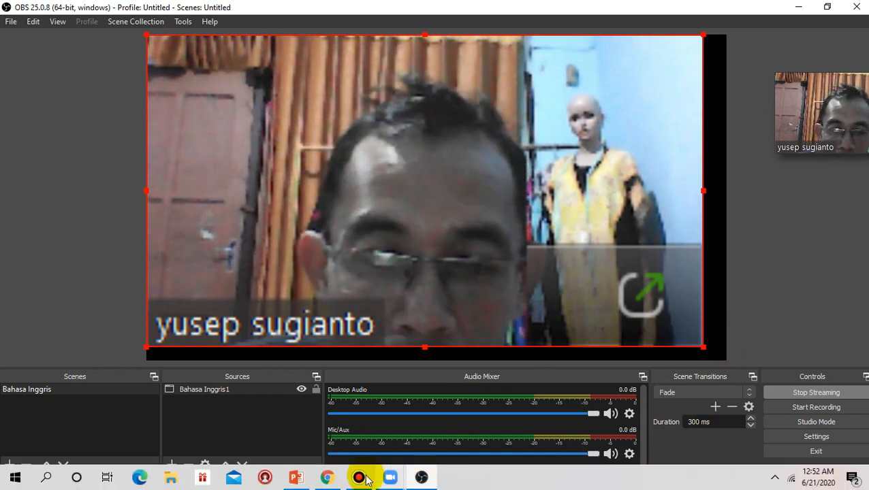
pyautogui.click(329, 479)
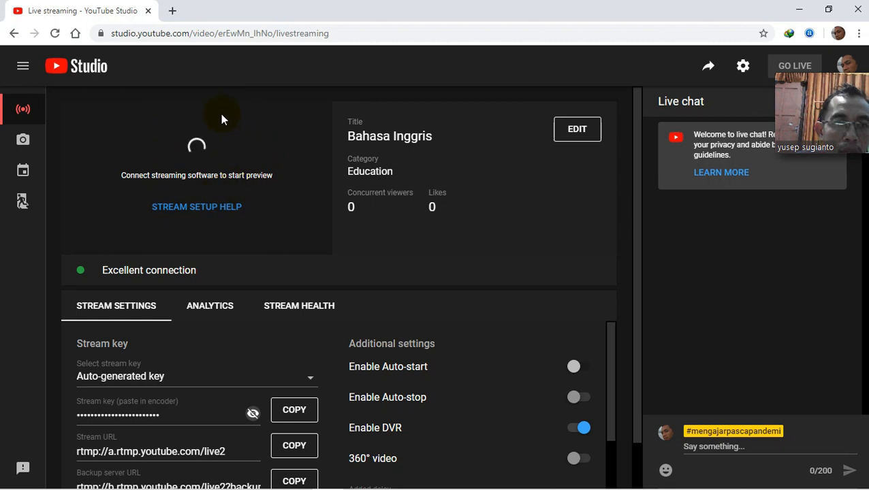
# - Move the floating Zoom video away from the page header and take the Bahasa Inggris stream live
pyautogui.moveTo(807, 88)
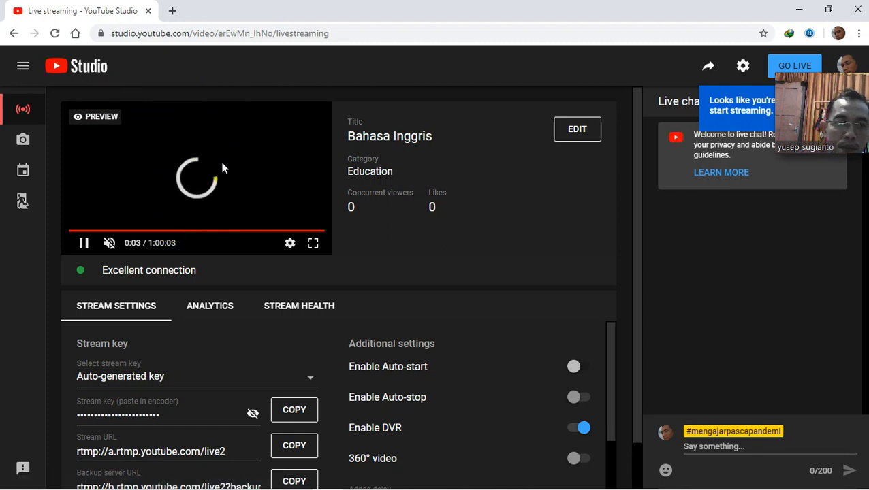
pyautogui.moveTo(826, 103); pyautogui.dragTo(803, 336)
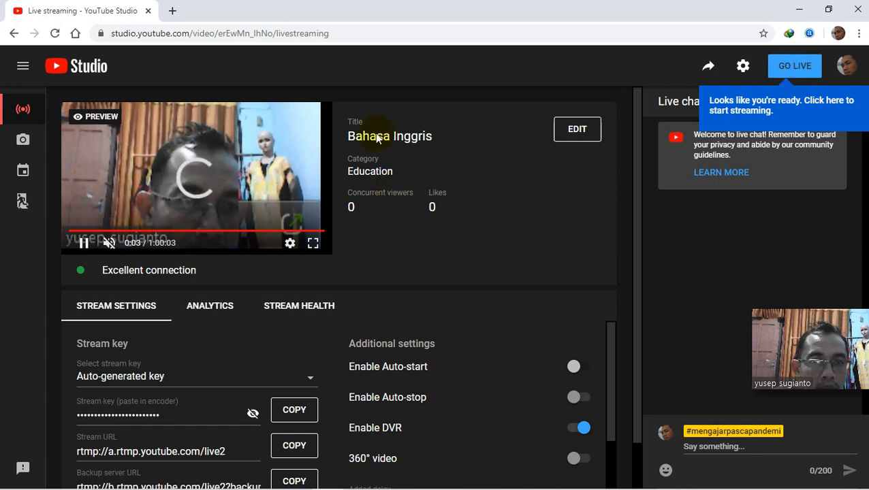
pyautogui.click(795, 70)
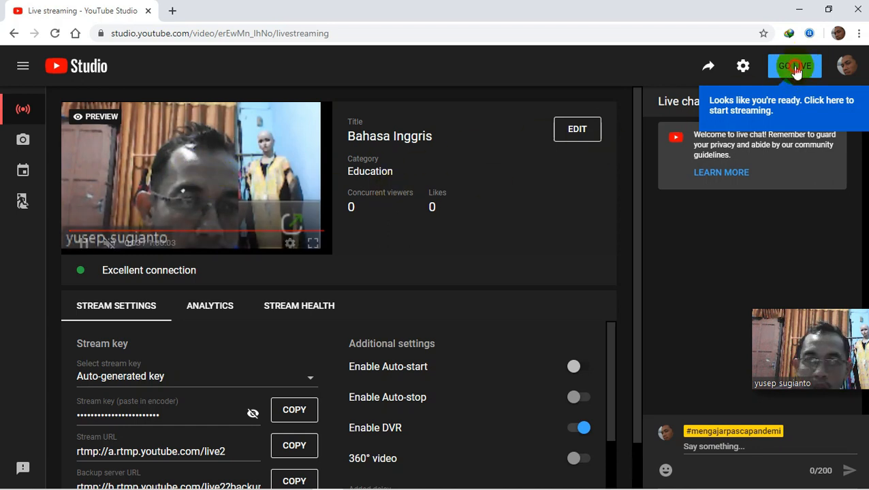